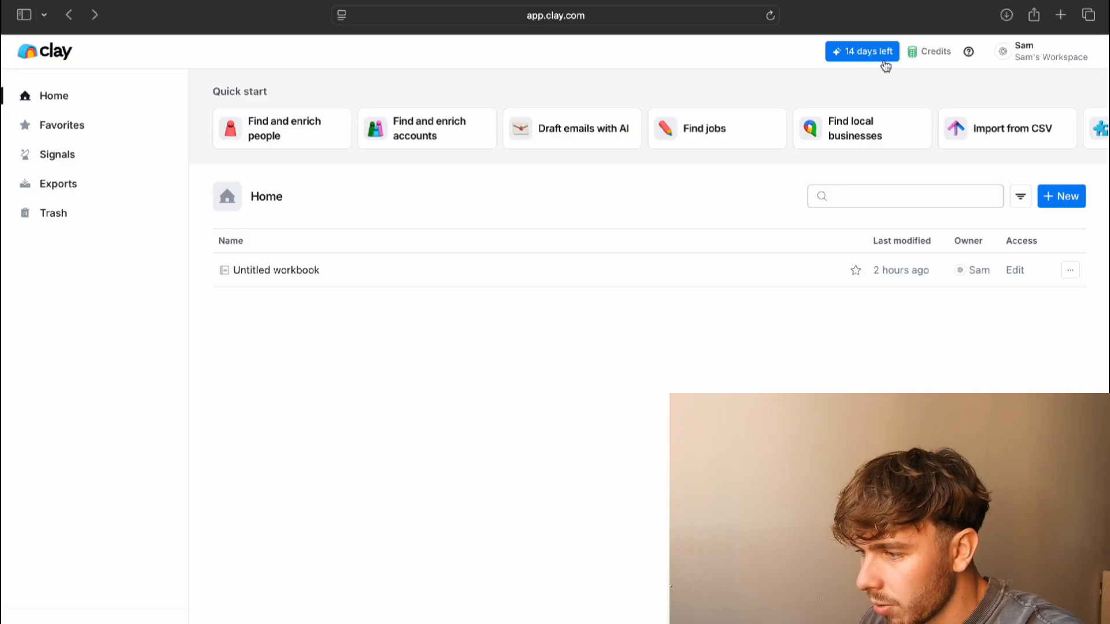
Check the remaining credit balance, then return to the browser window
left_click(939, 57)
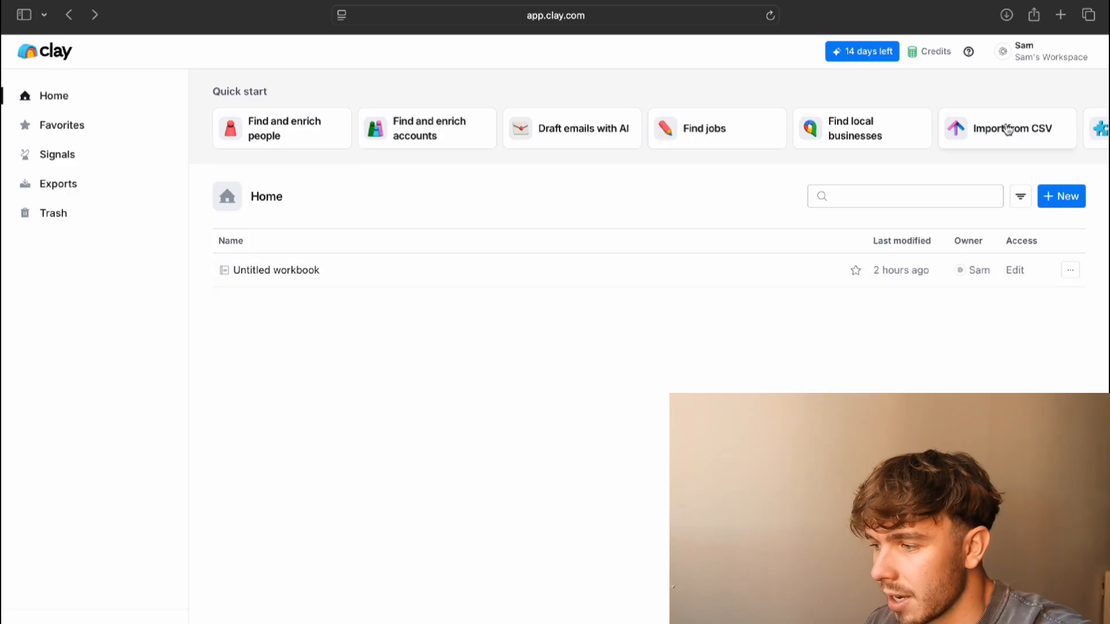
scroll(983, 138, "right", 2)
scroll(948, 139, "left", 2)
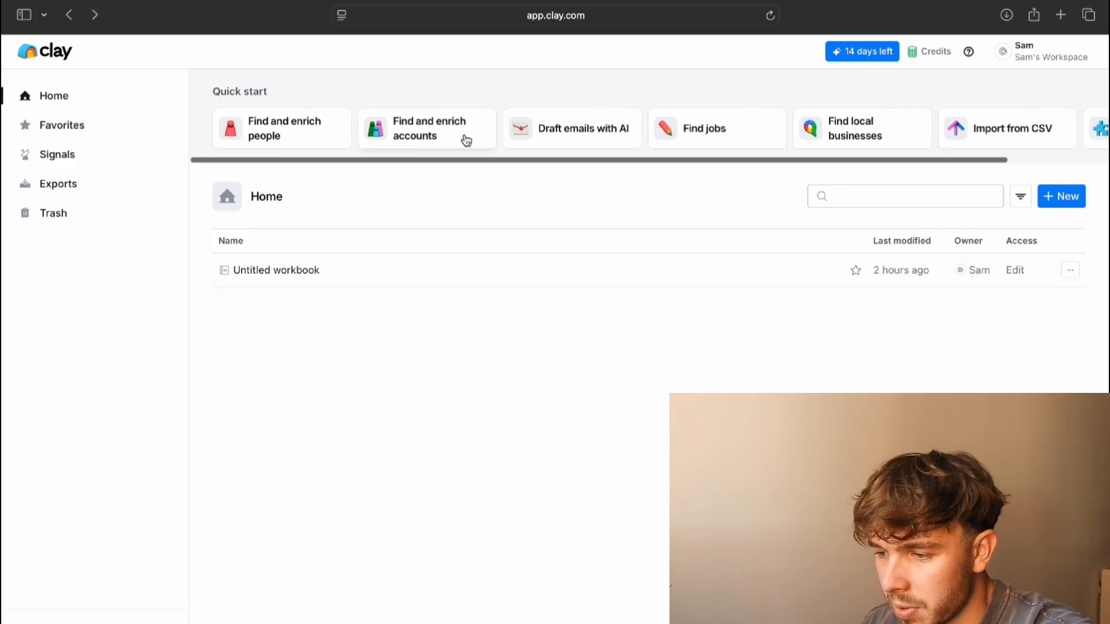
scroll(466, 140, "right", 1)
scroll(466, 141, "right", 5)
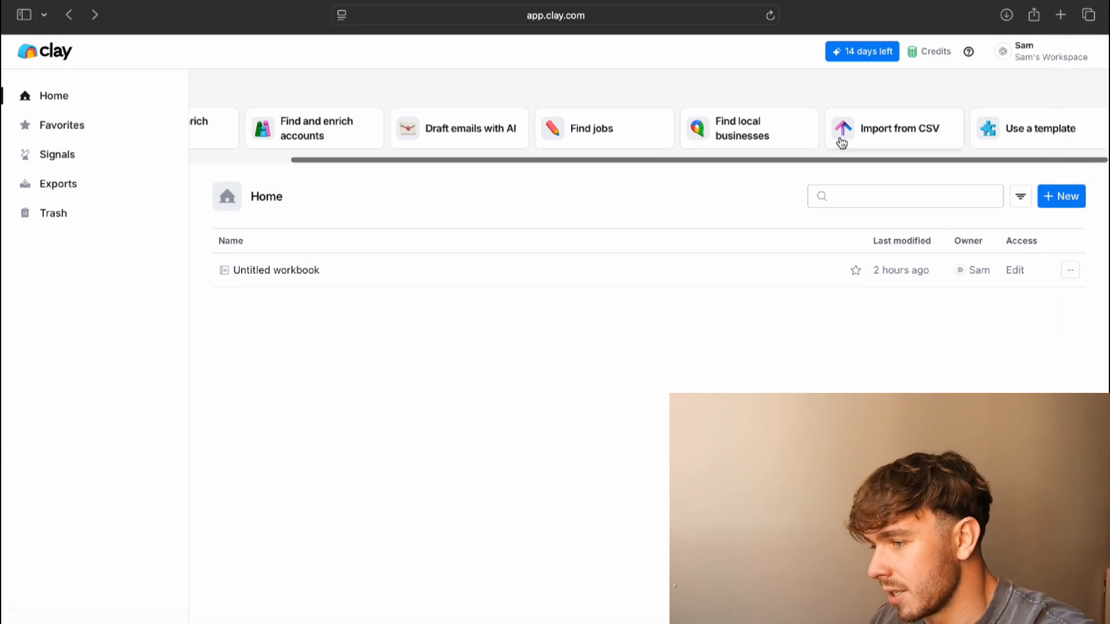
scroll(838, 139, "left", 5)
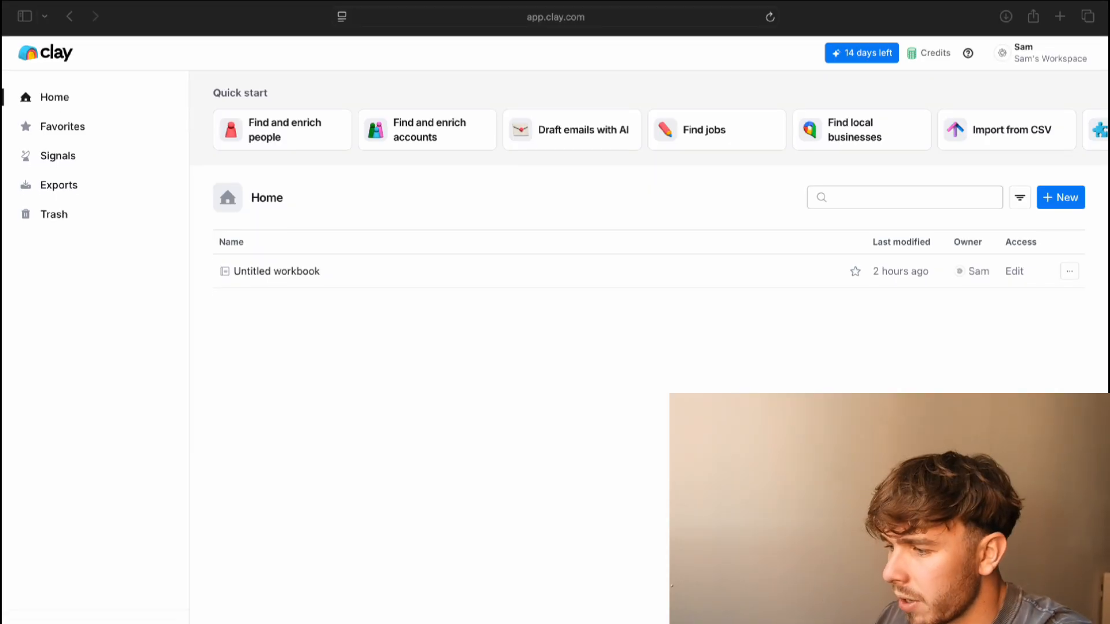
left_click(735, 394)
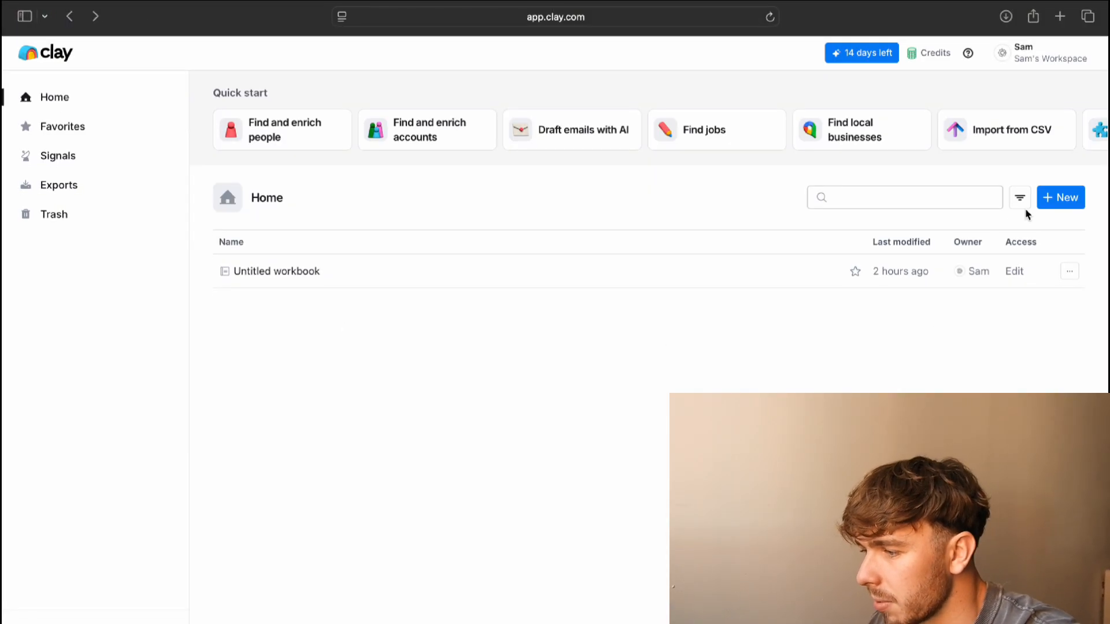
Create a new blank workbook and choose Find and enrich people as its source
left_click(1069, 198)
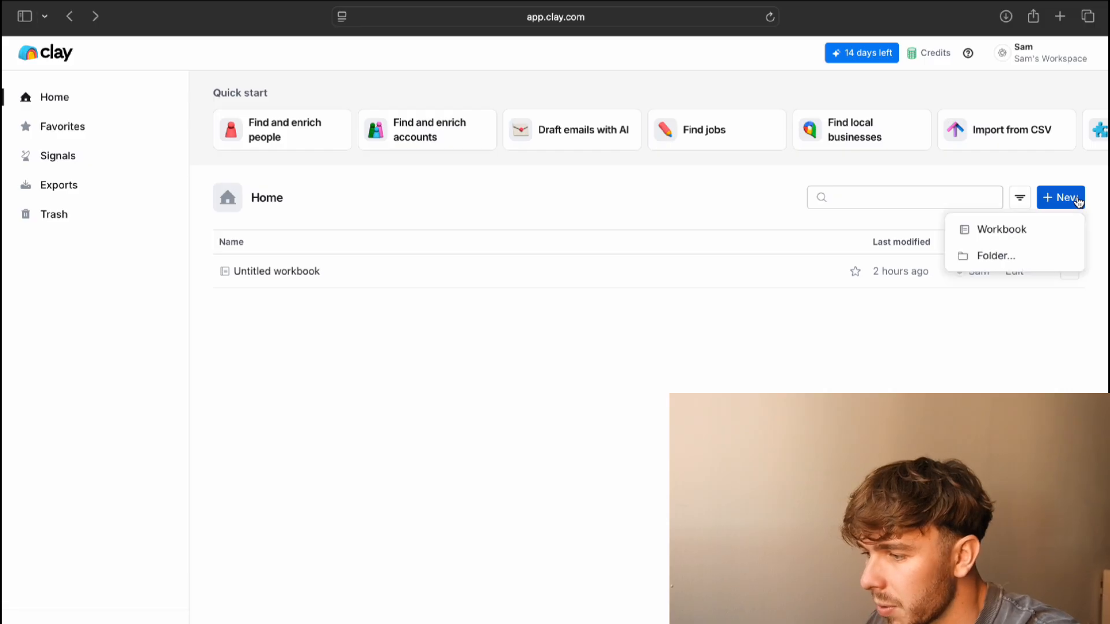
left_click(1015, 230)
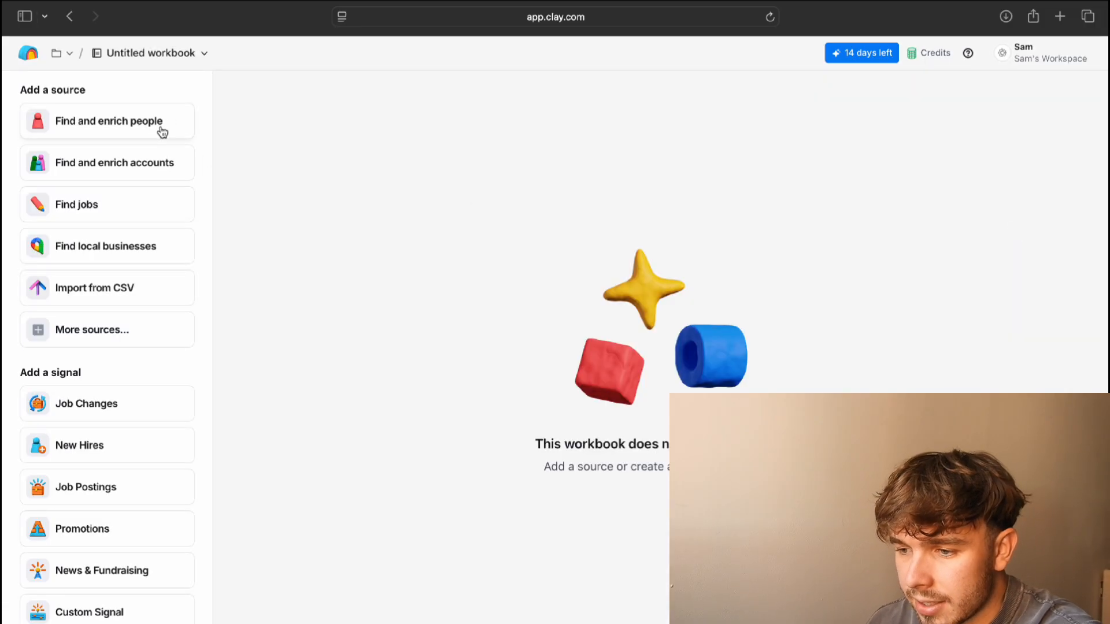
scroll(134, 341, "down", 3)
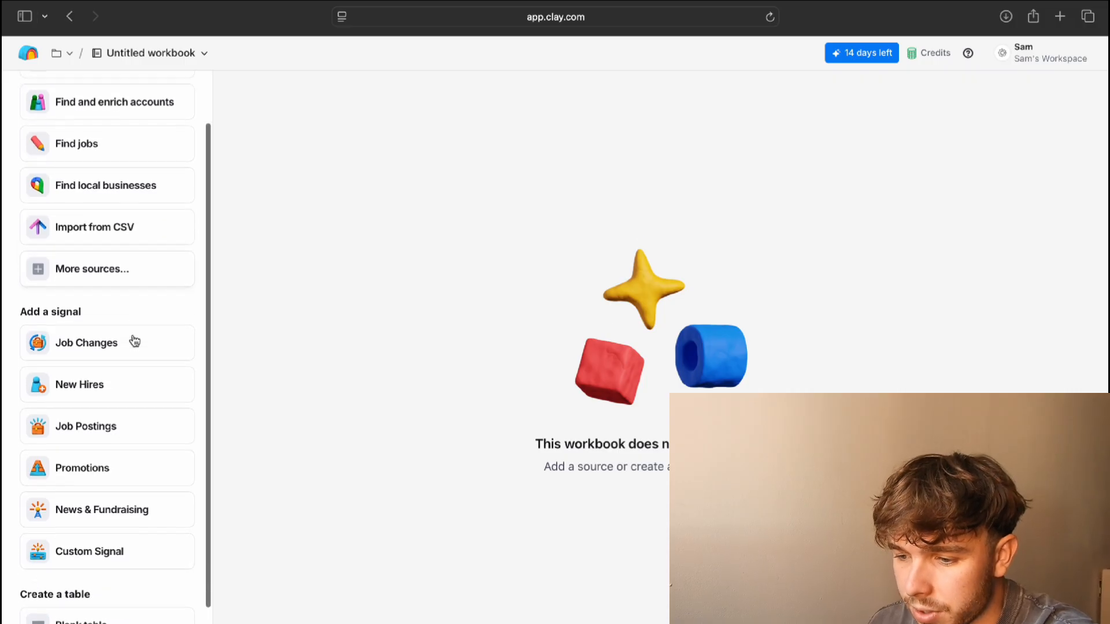
scroll(134, 341, "up", 3)
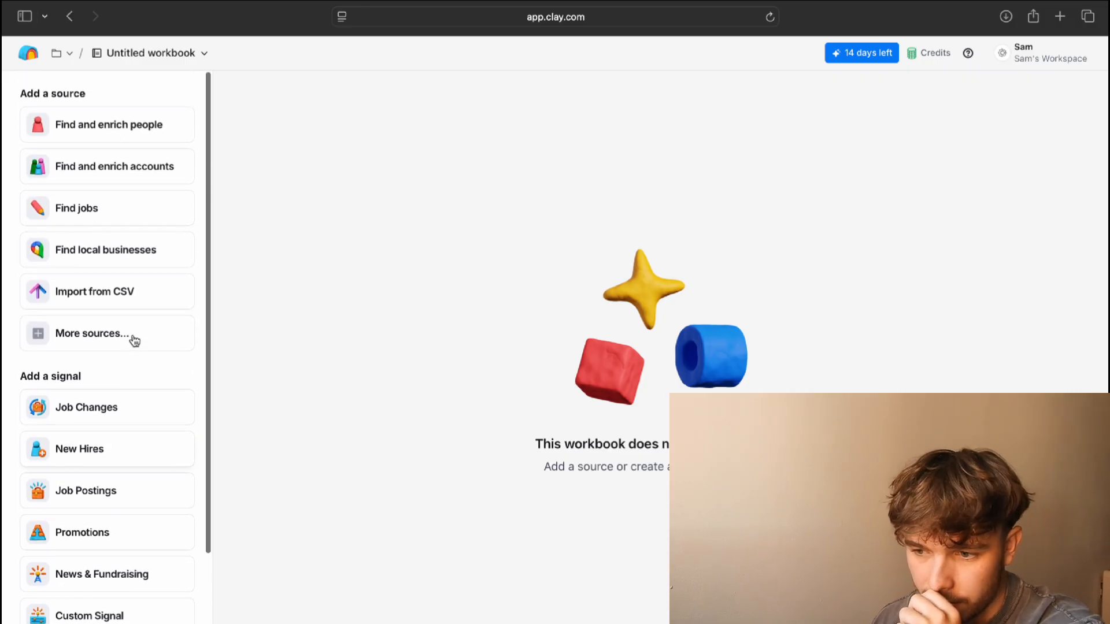
left_click(123, 124)
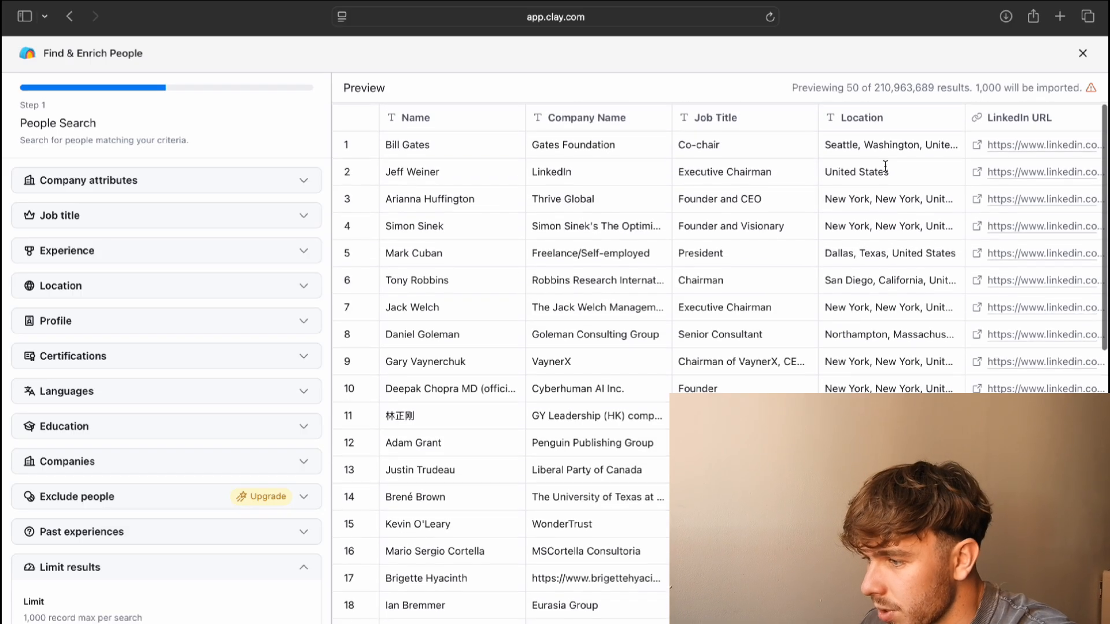
Include only the Mechanical or Industrial Engineering industry under Company attributes, found by searching 'engineer'
left_click_drag(875, 92, 955, 98)
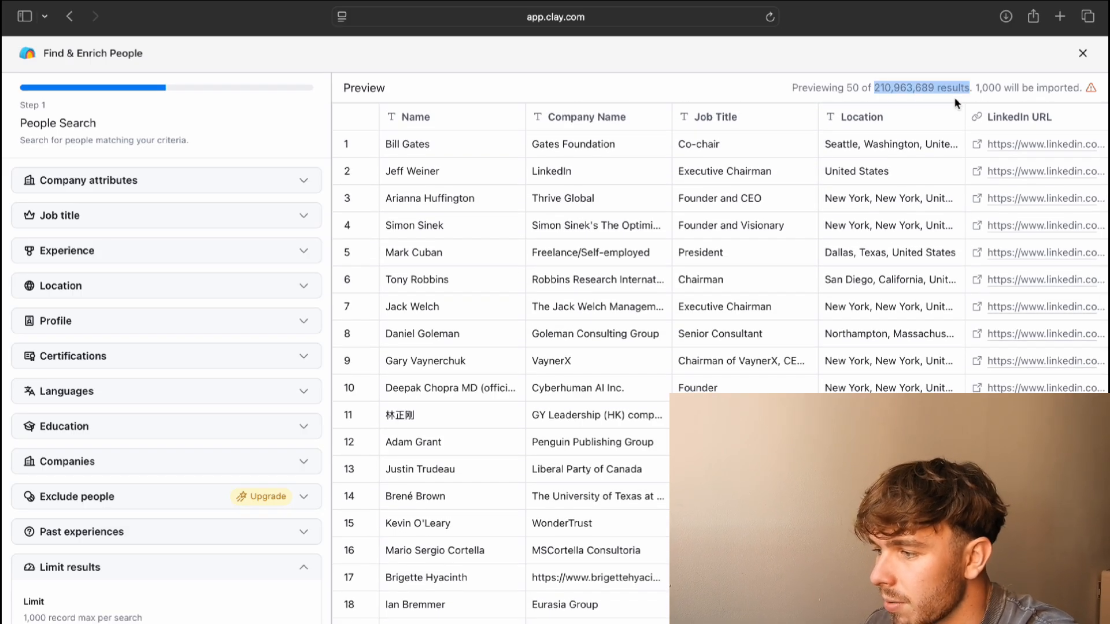
left_click(584, 78)
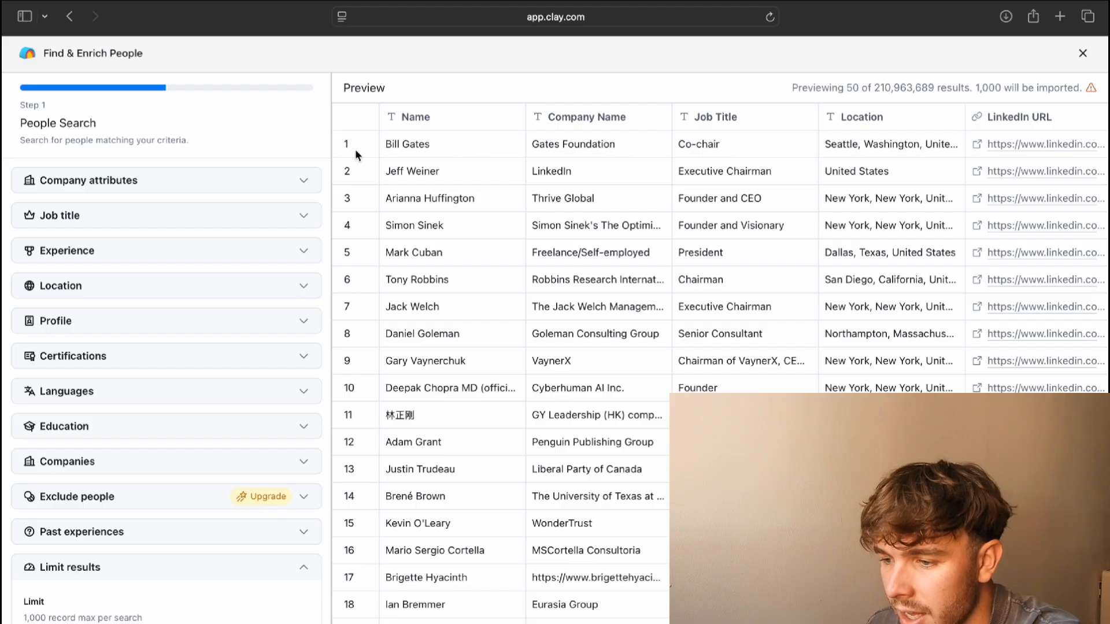
left_click(314, 196)
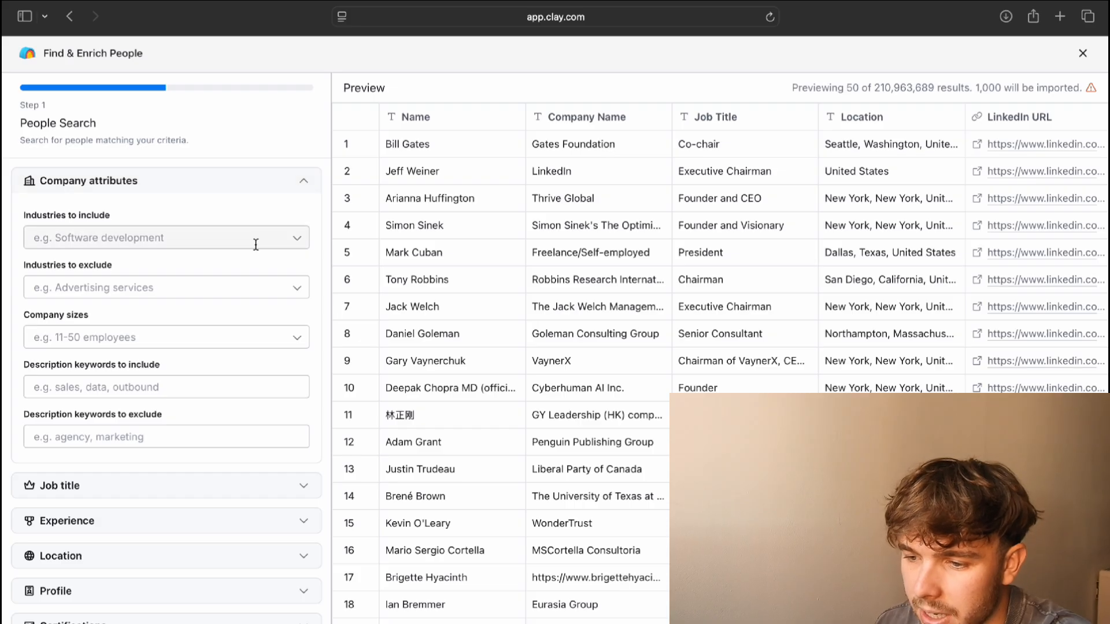
scroll(254, 242, "down", 3)
scroll(255, 246, "up", 2)
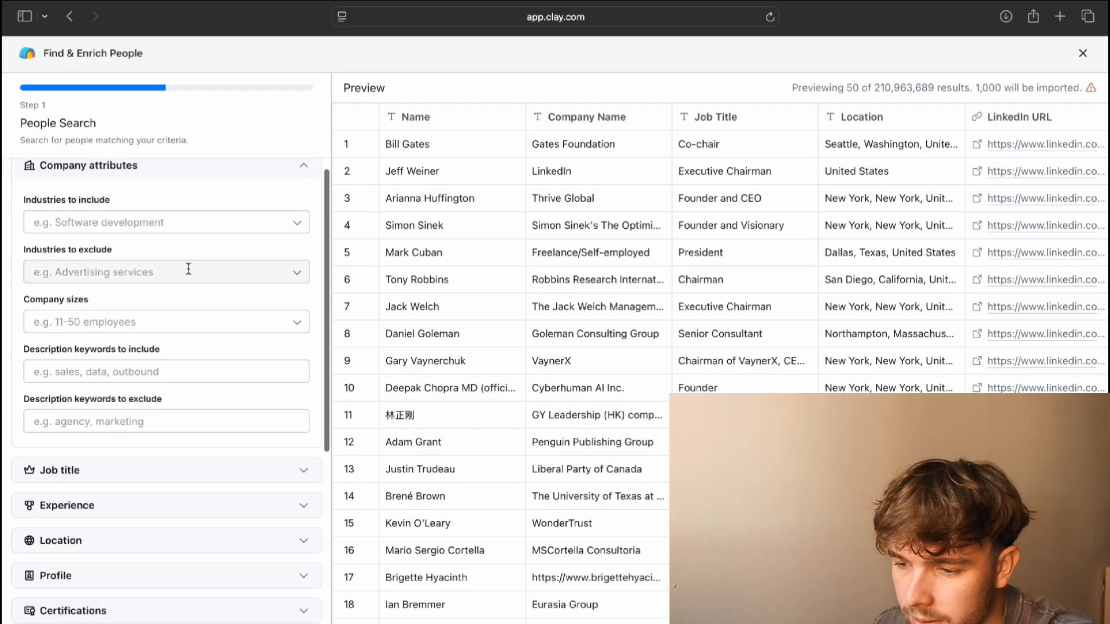
left_click(297, 230)
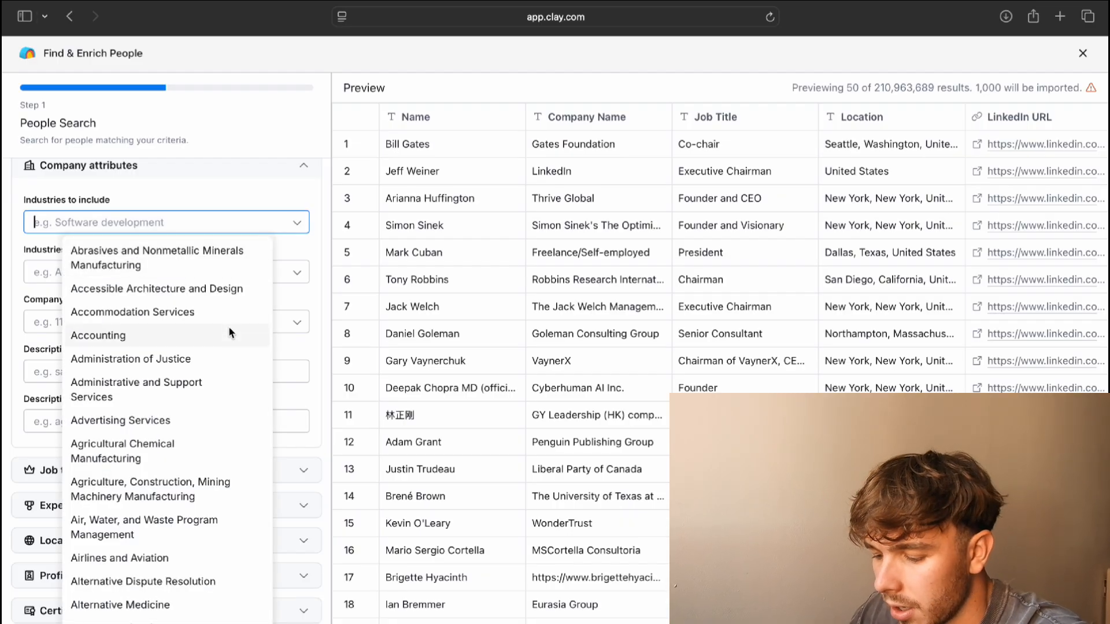
type("engineer")
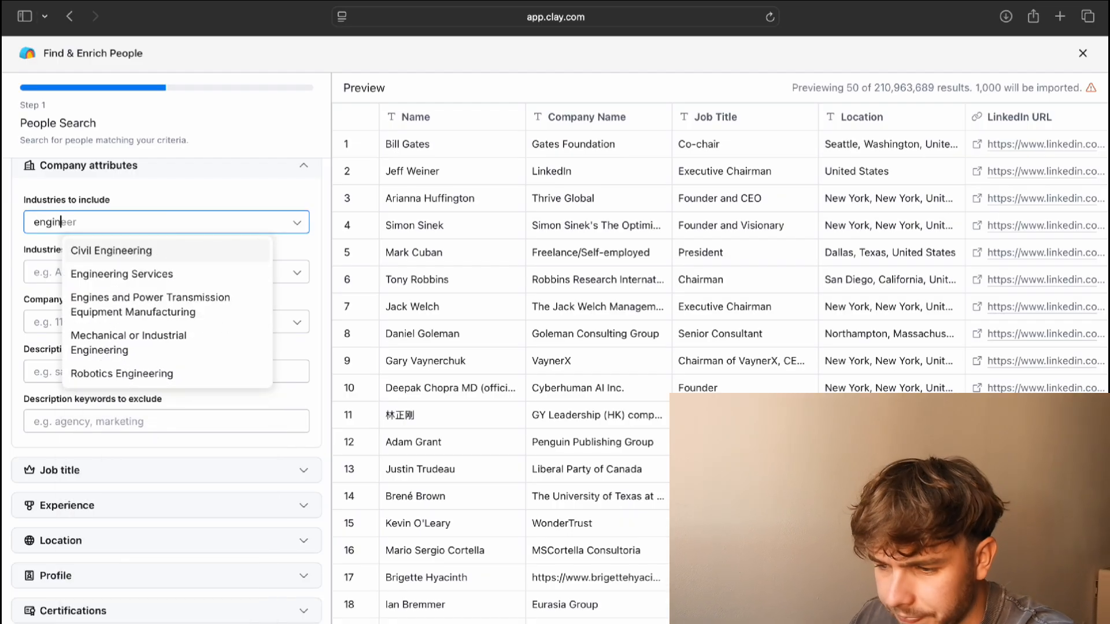
left_click(154, 342)
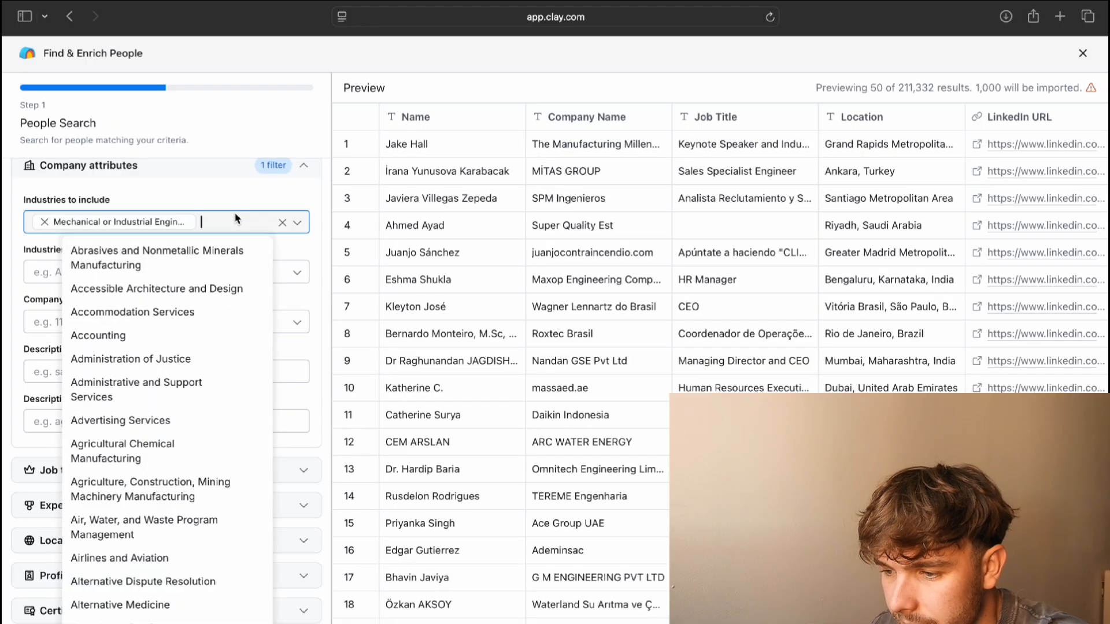
left_click(310, 149)
scroll(245, 327, "down", 3)
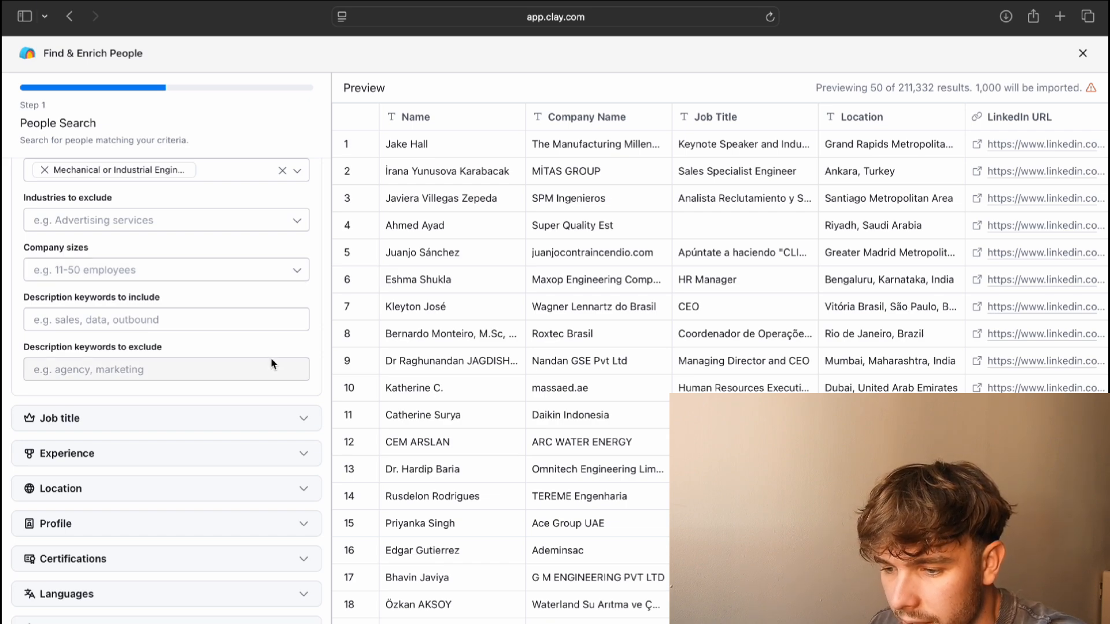
scroll(270, 357, "down", 2)
scroll(271, 357, "up", 5)
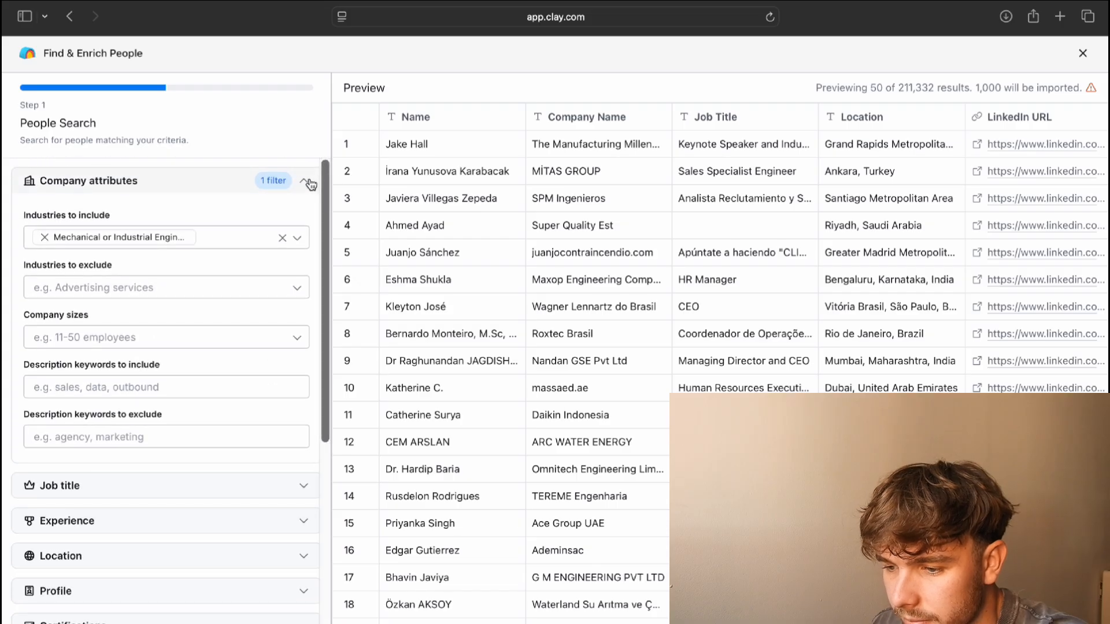
left_click(304, 183)
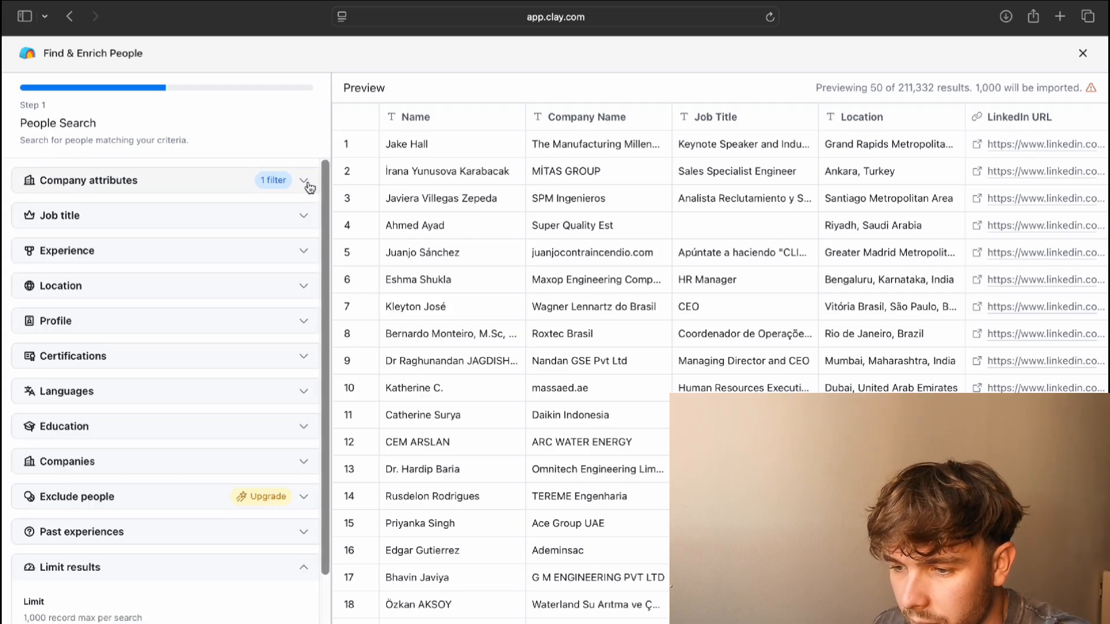
Set the Job title seniority filter to Manager and Head, narrowing results to 54,853
left_click(298, 219)
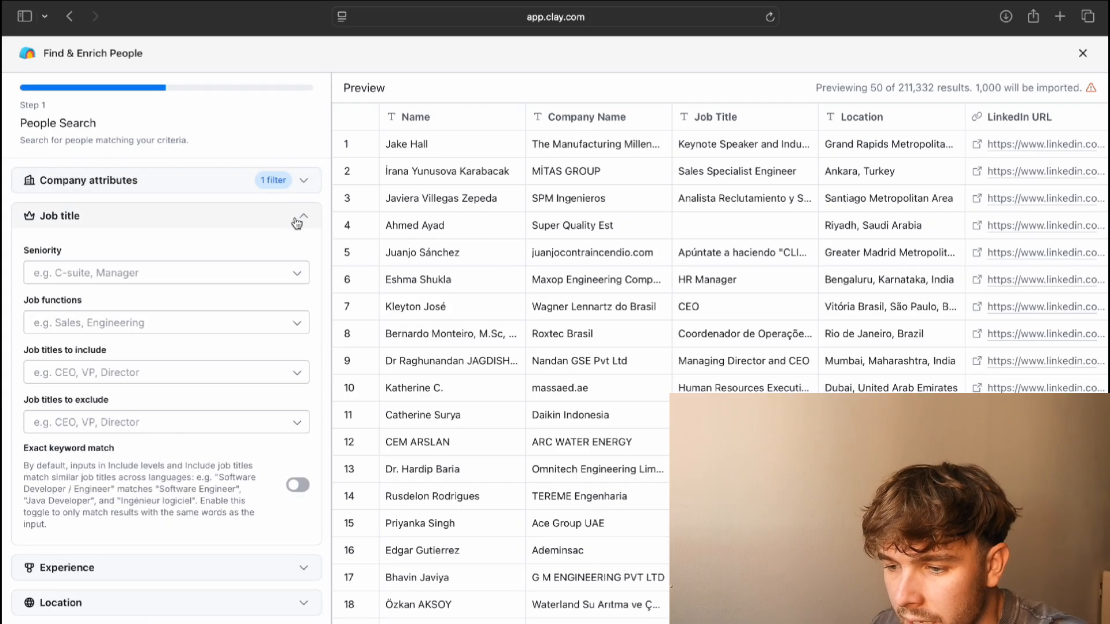
left_click(254, 274)
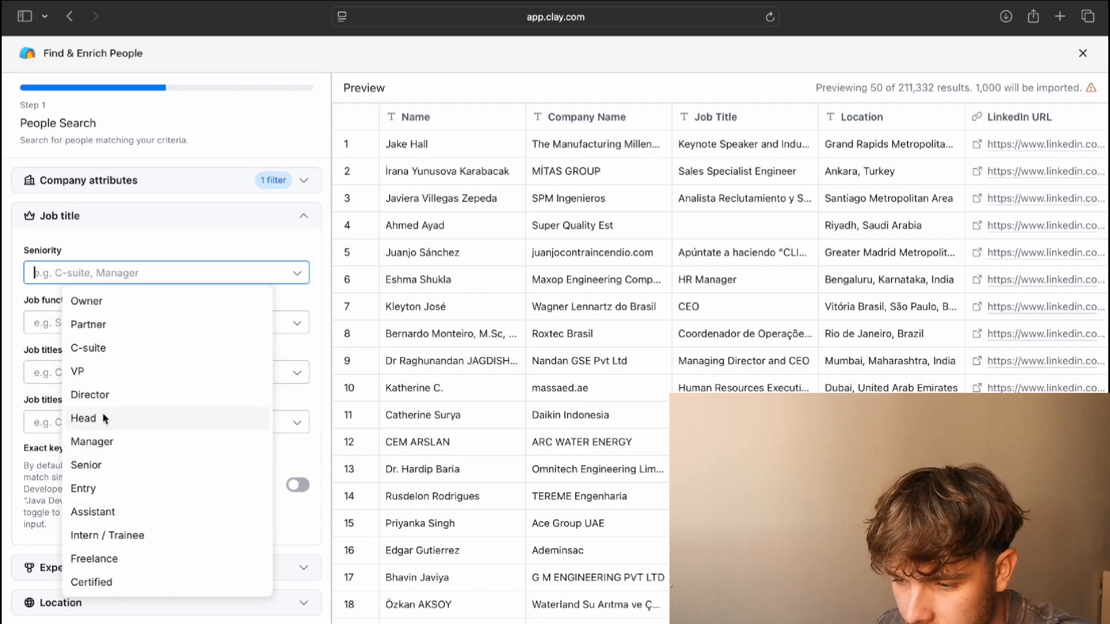
left_click(106, 441)
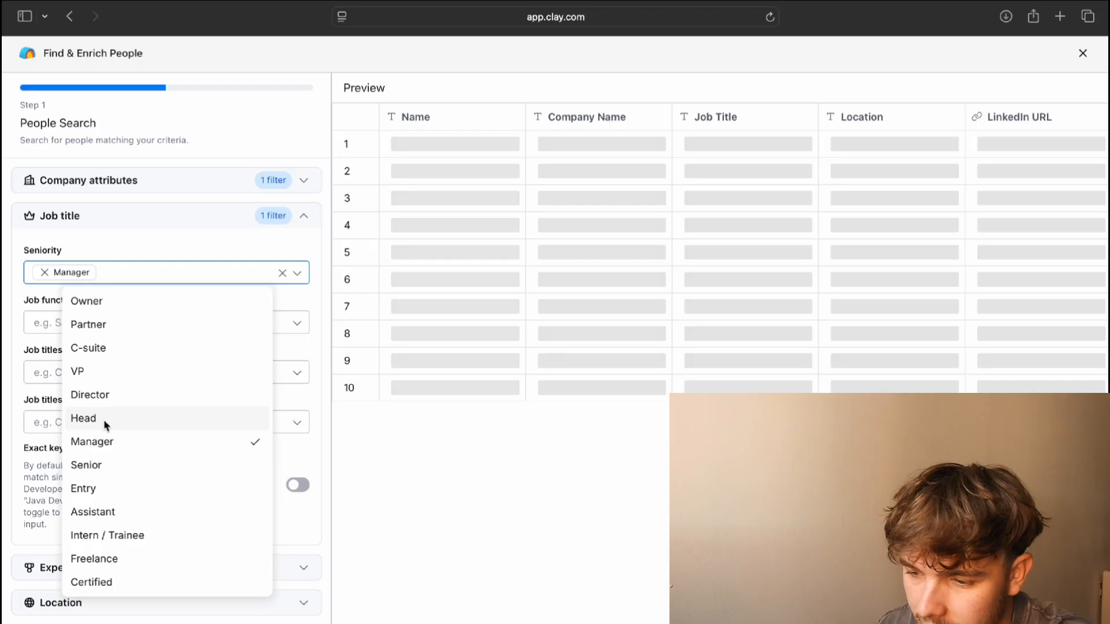
left_click(105, 424)
left_click(310, 137)
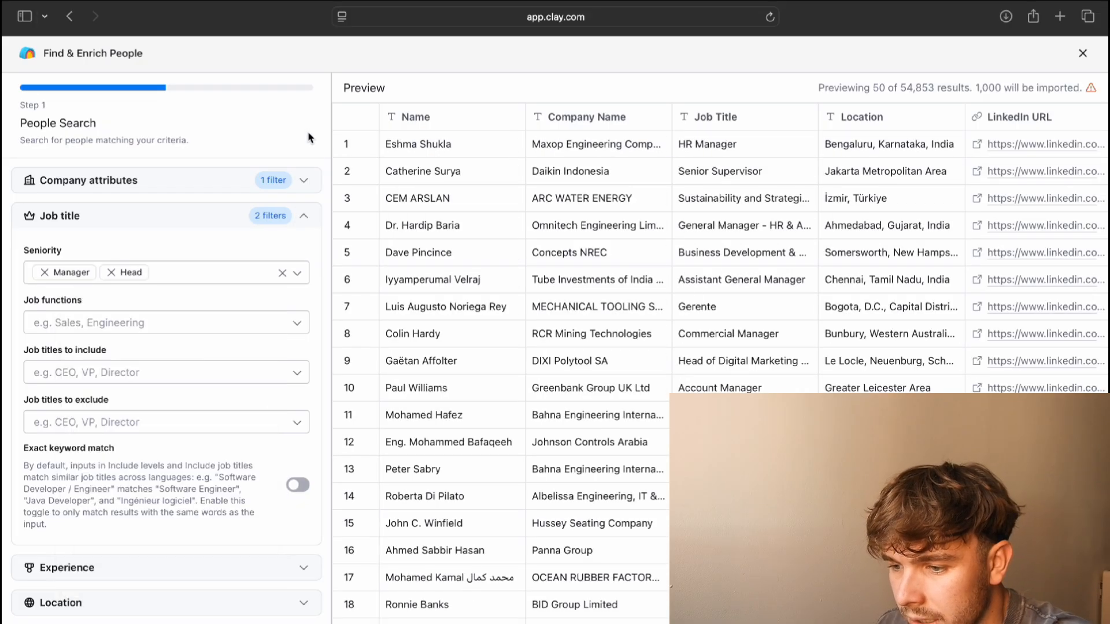
scroll(223, 357, "down", 2)
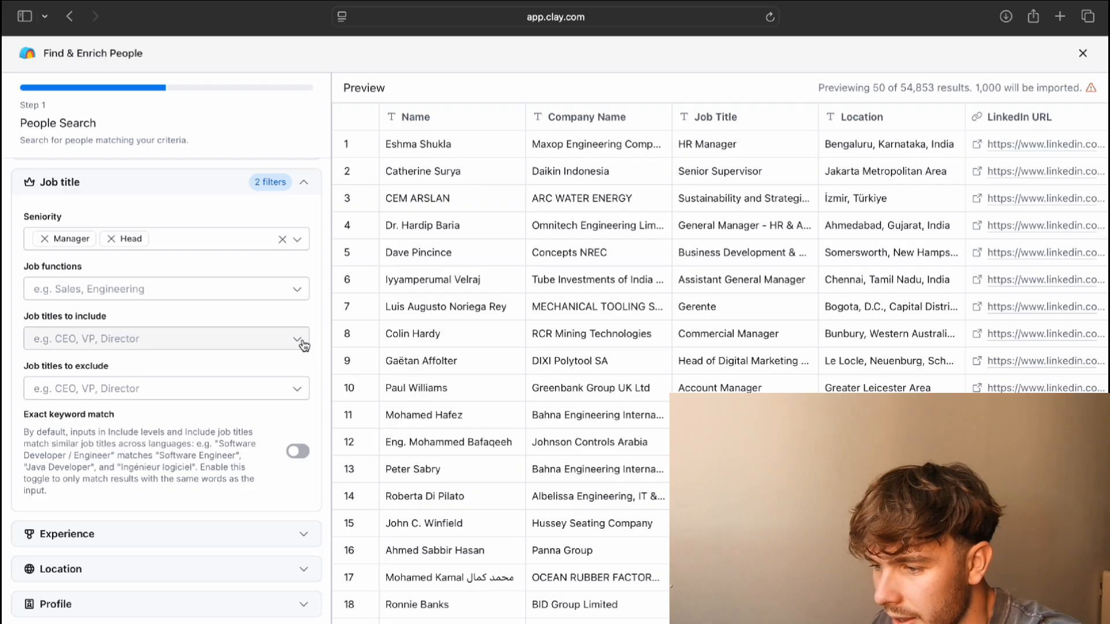
Add United Kingdom to Location's countries to include, leaving 4,728 results
left_click(304, 182)
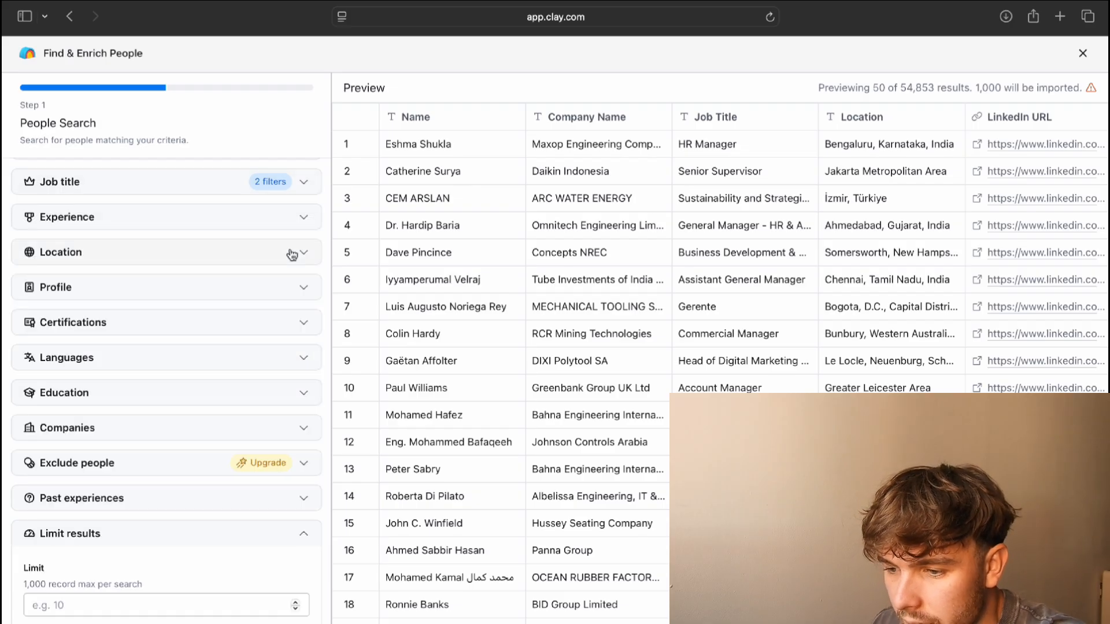
left_click(310, 227)
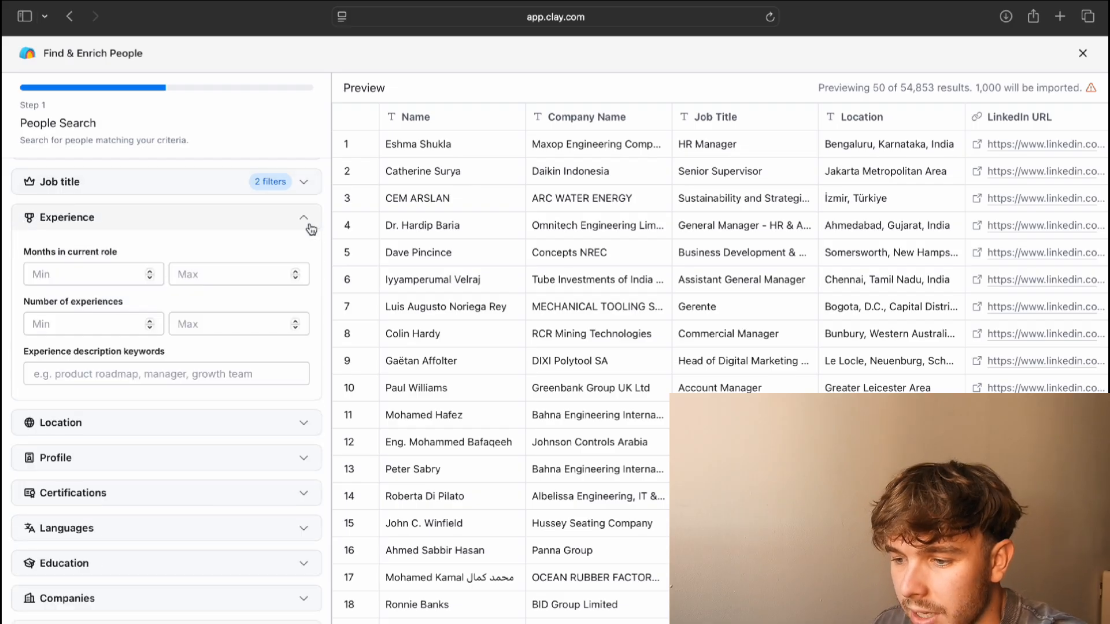
left_click(310, 227)
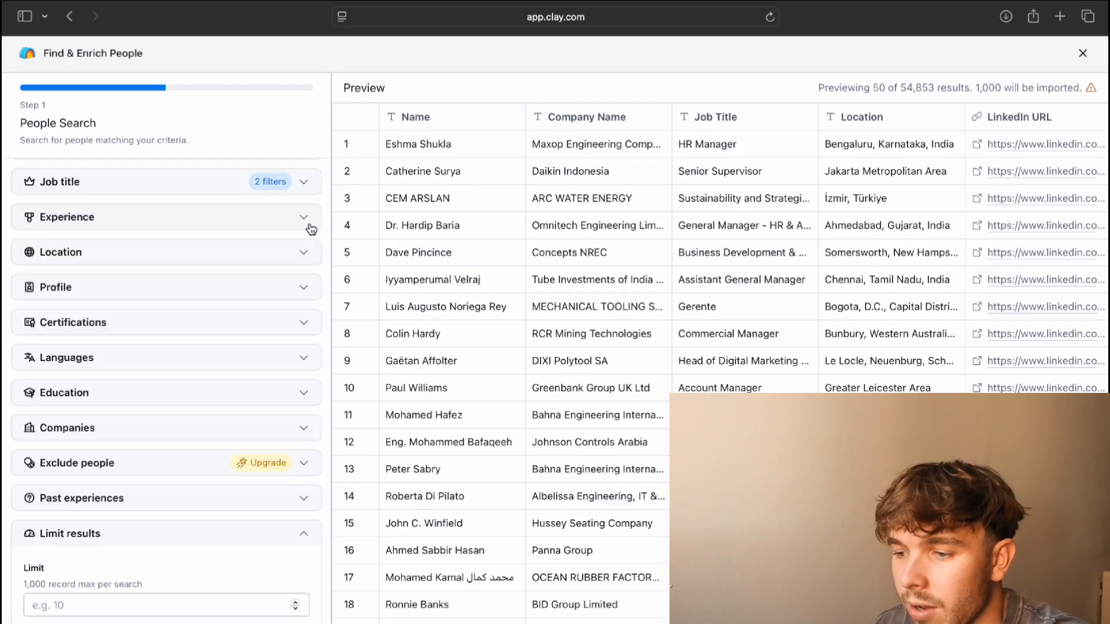
left_click(307, 255)
scroll(231, 378, "down", 3)
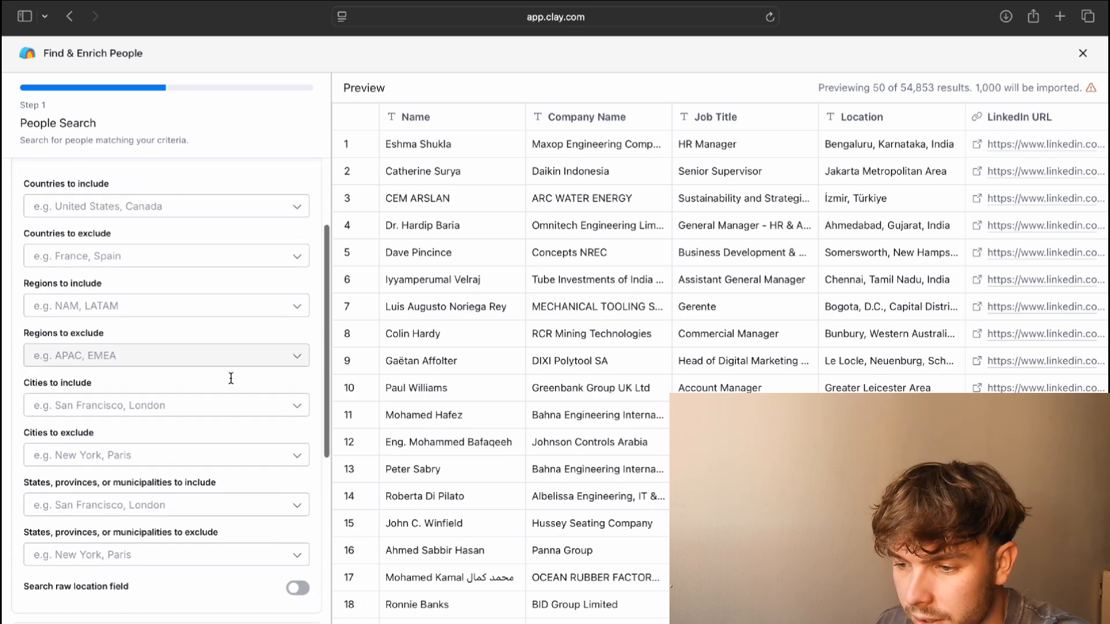
scroll(231, 378, "up", 2)
left_click(233, 250)
type("U")
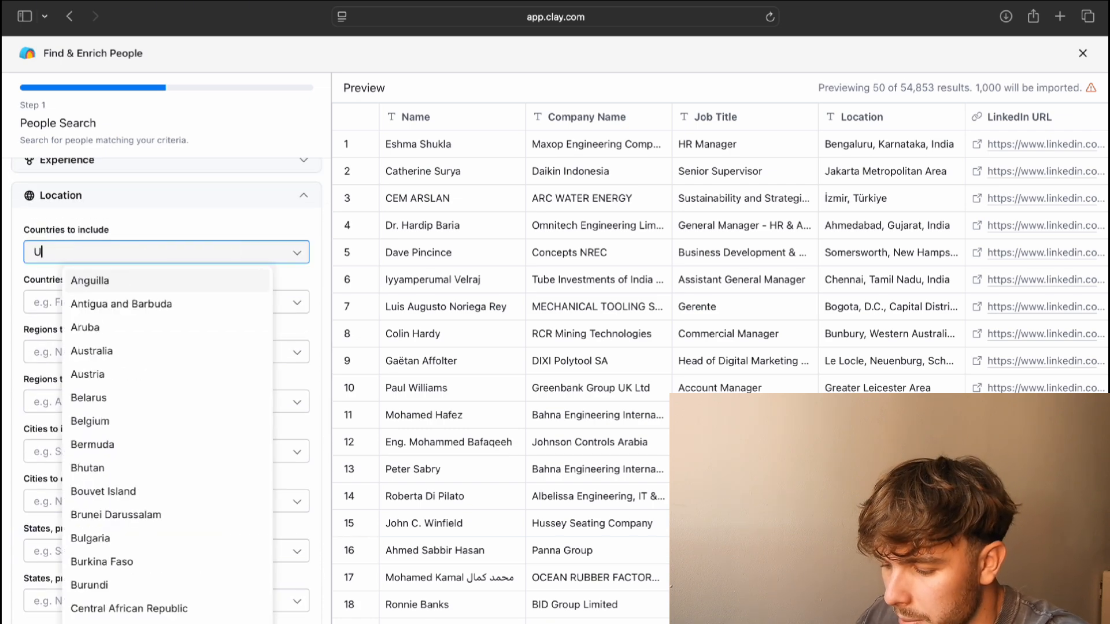
type("nited")
left_click(160, 297)
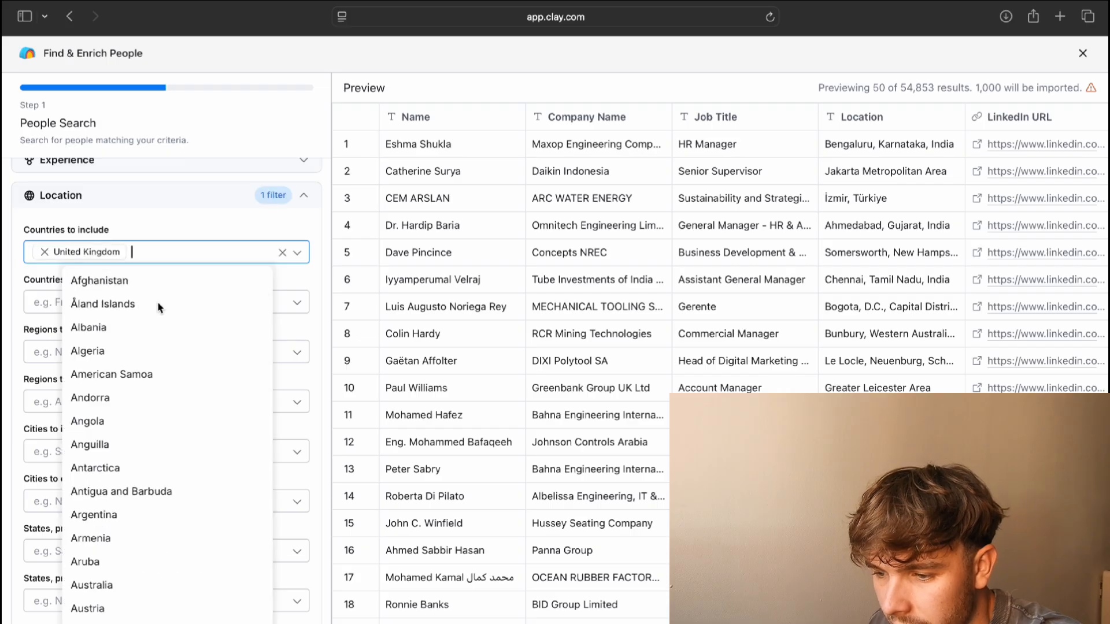
left_click(215, 209)
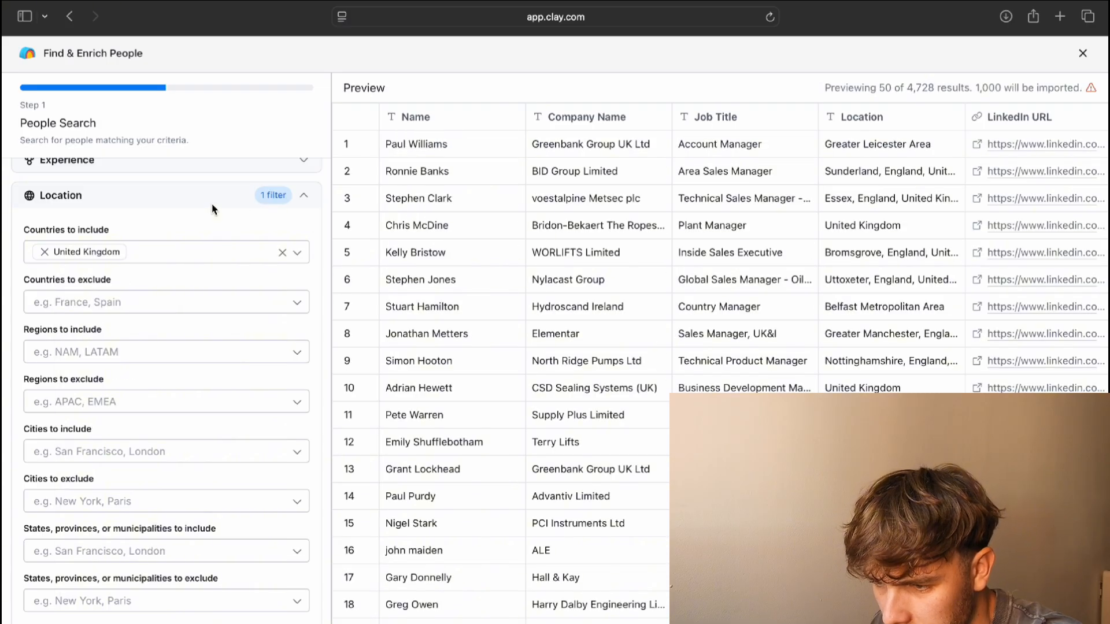
left_click(305, 202)
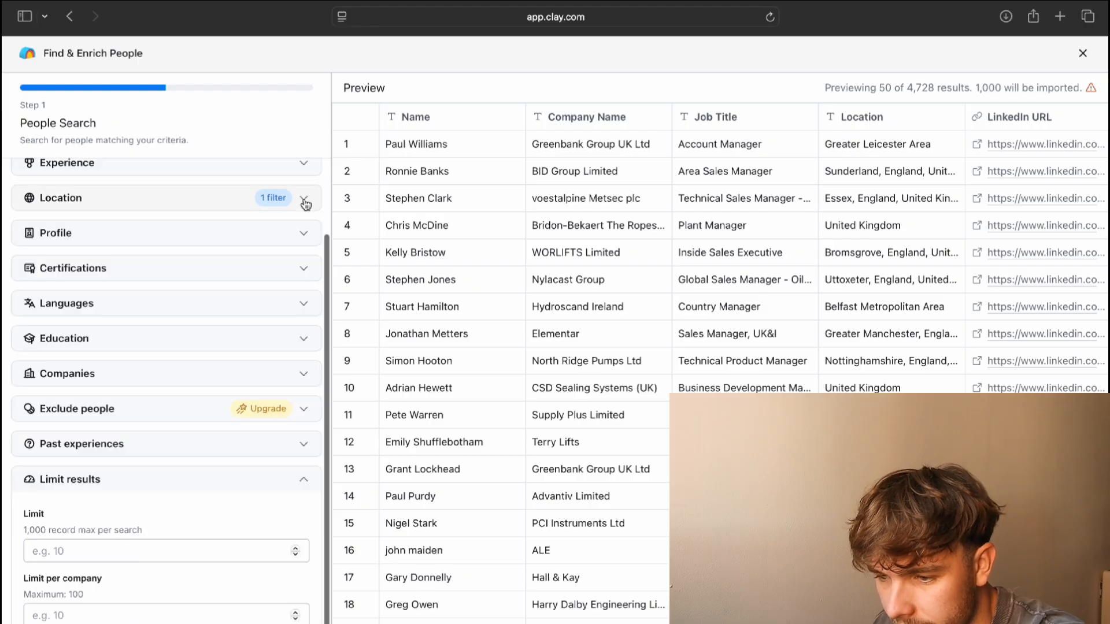
left_click(303, 237)
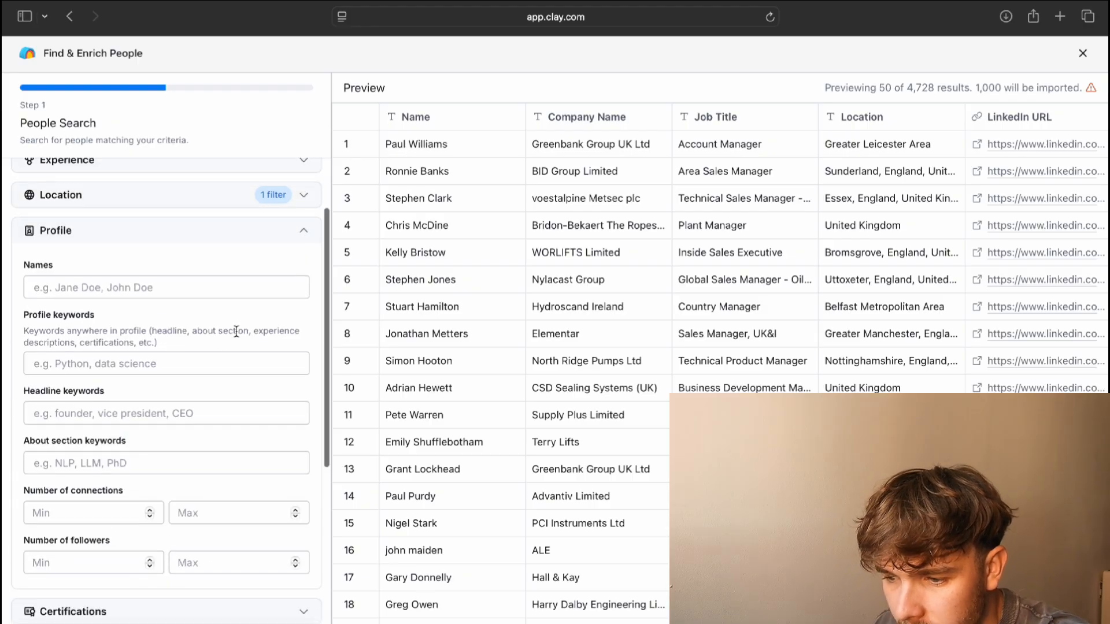
scroll(235, 330, "down", 3)
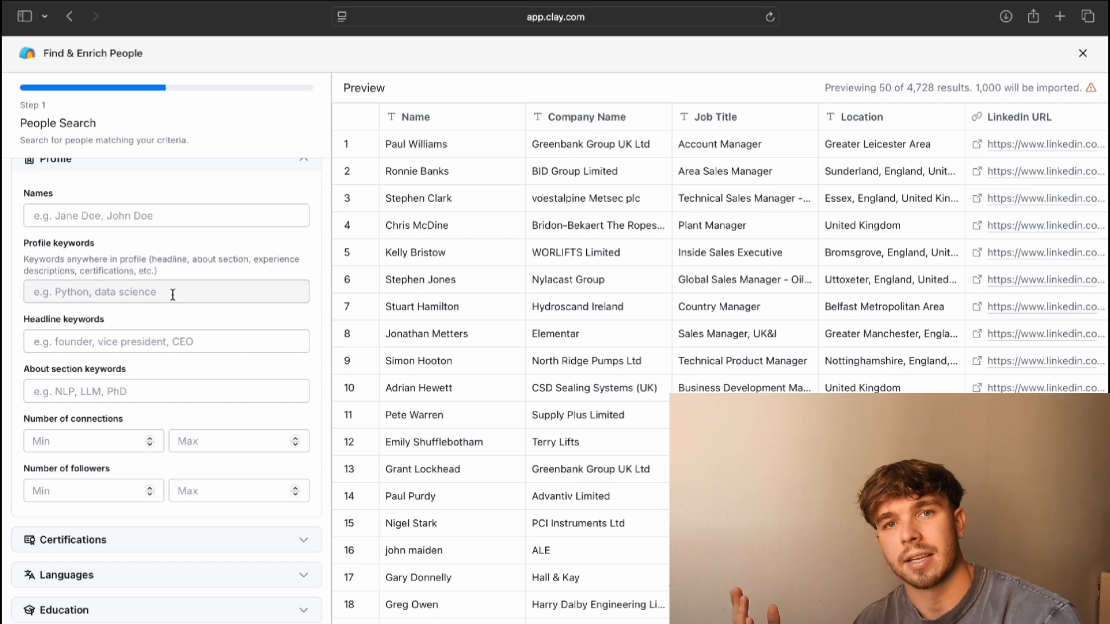
scroll(173, 295, "up", 2)
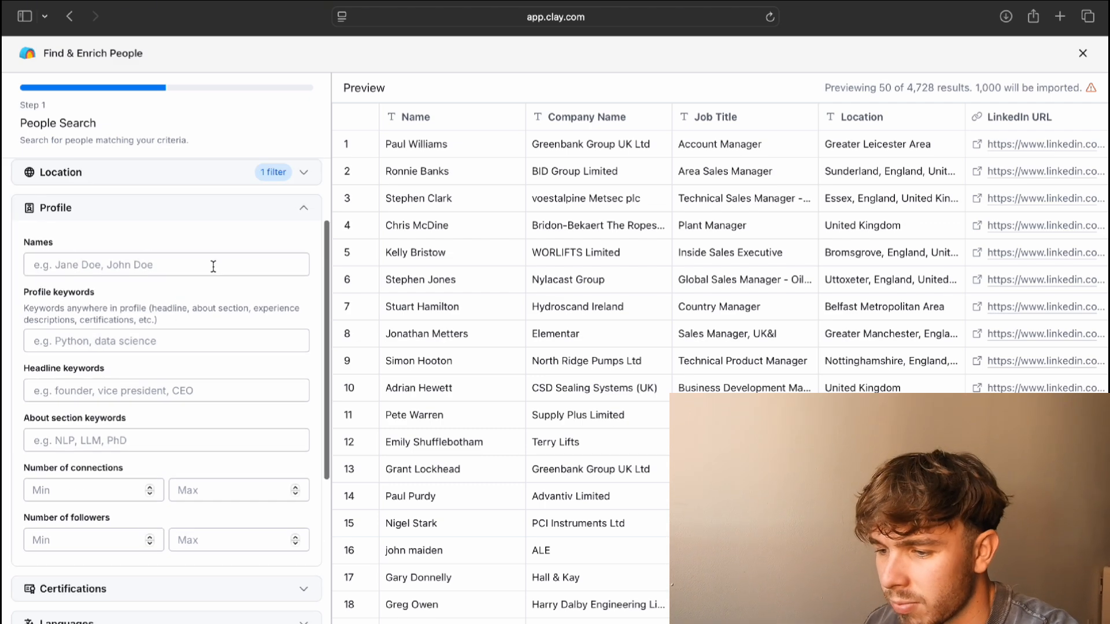
left_click(311, 213)
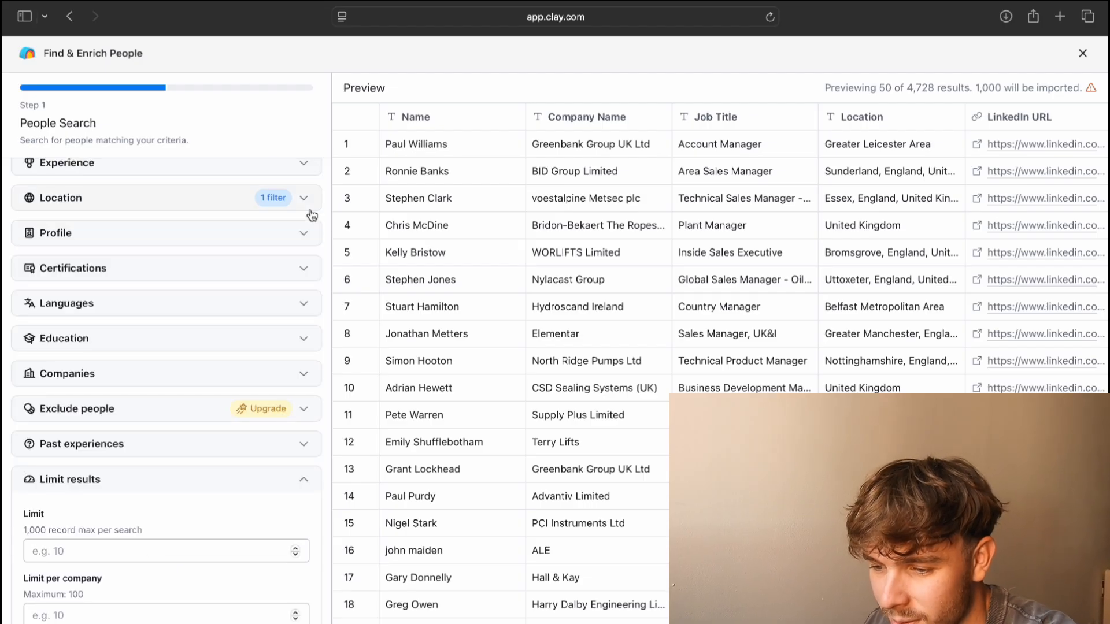
scroll(250, 350, "down", 1)
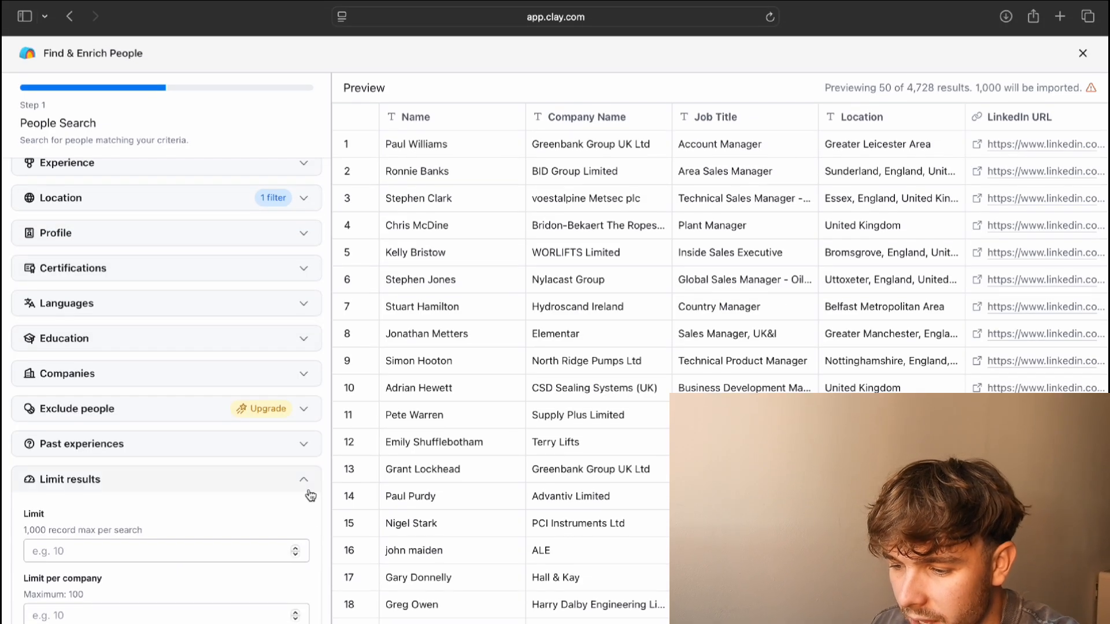
Set the Limit results value to 20 people
left_click(194, 553)
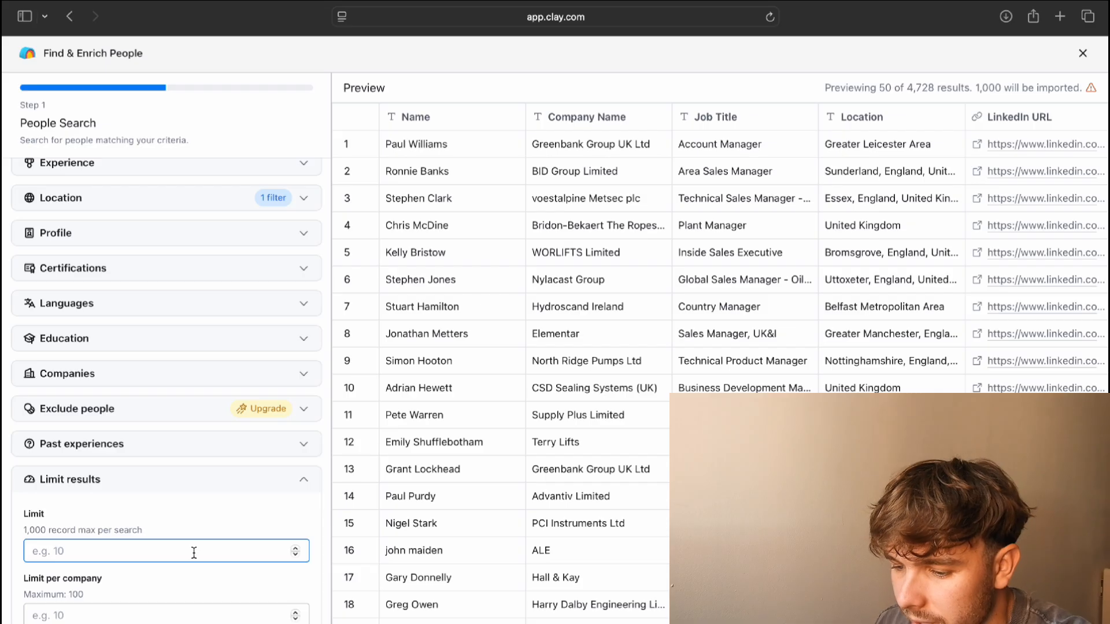
type("20")
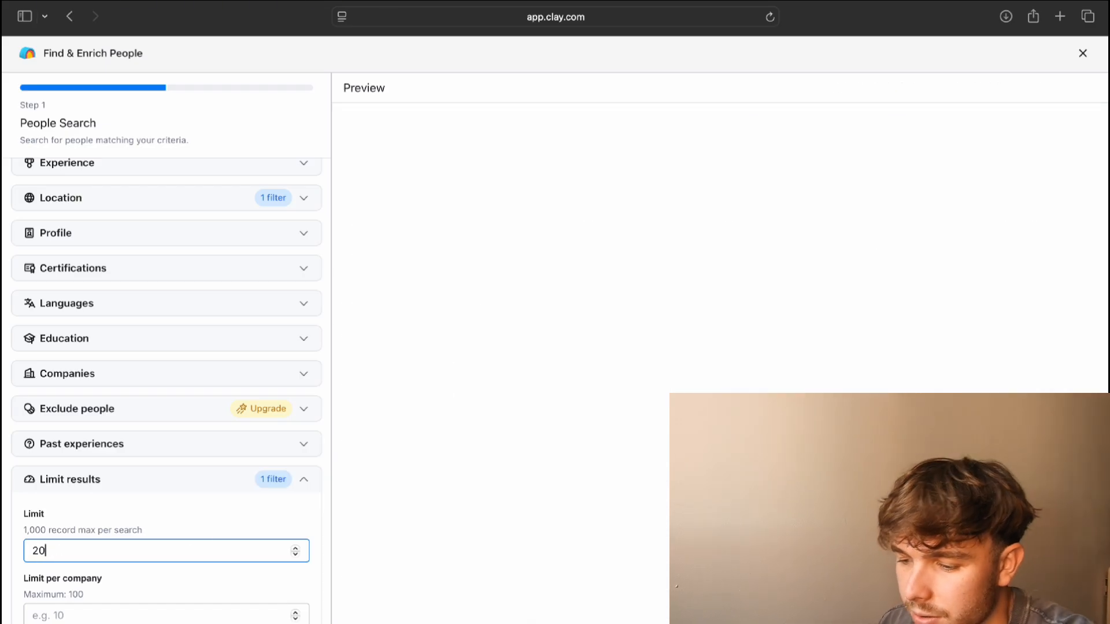
scroll(308, 377, "up", 3)
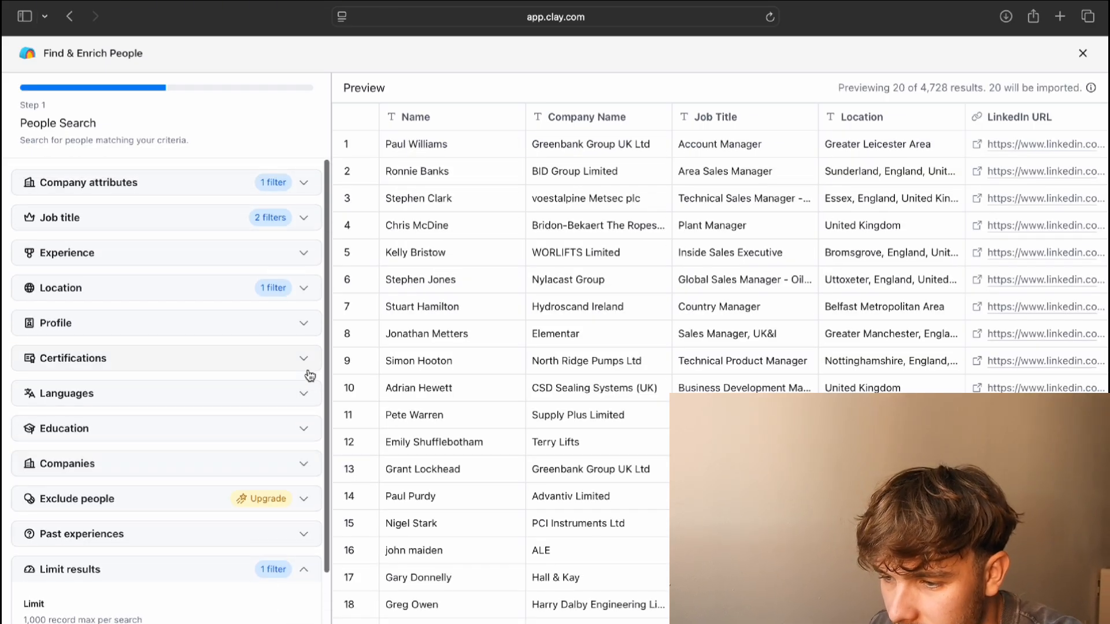
scroll(270, 404, "down", 2)
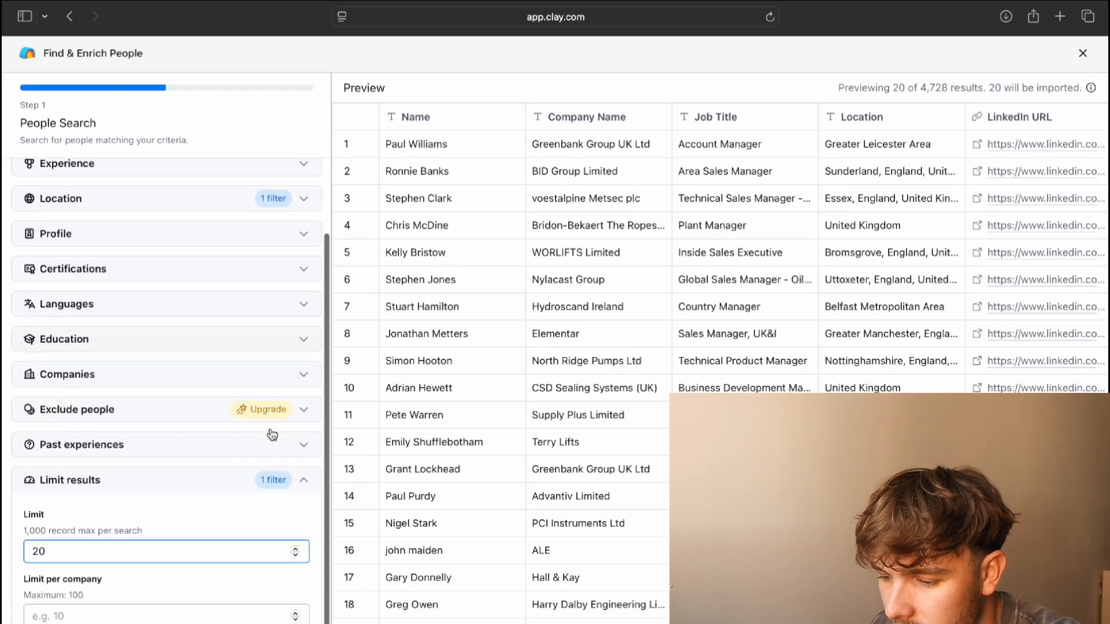
left_click(301, 479)
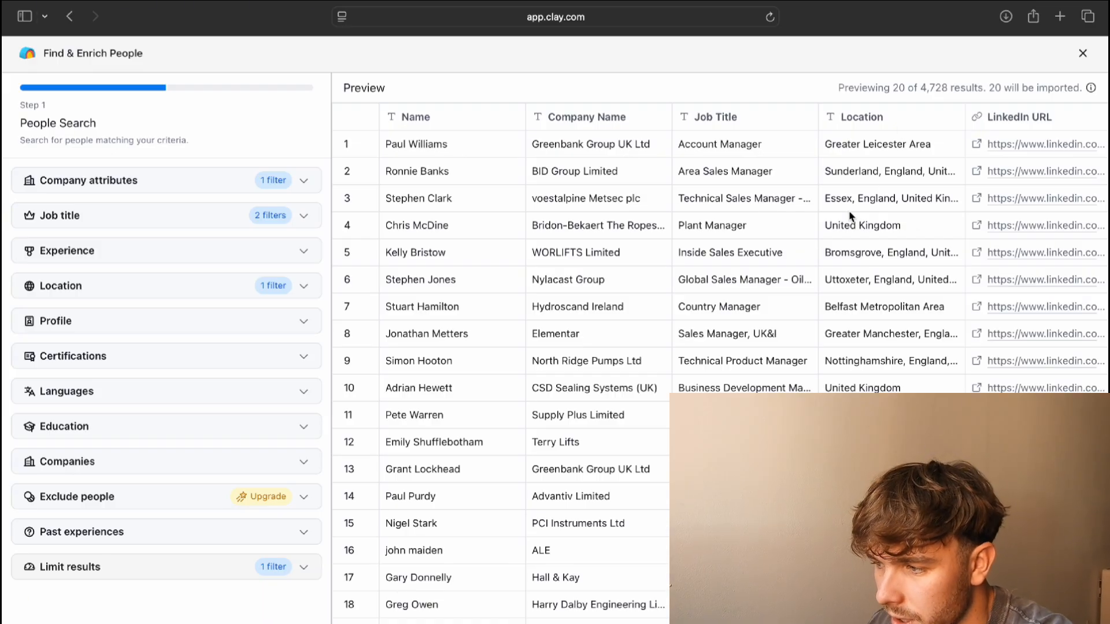
scroll(799, 242, "right", 1)
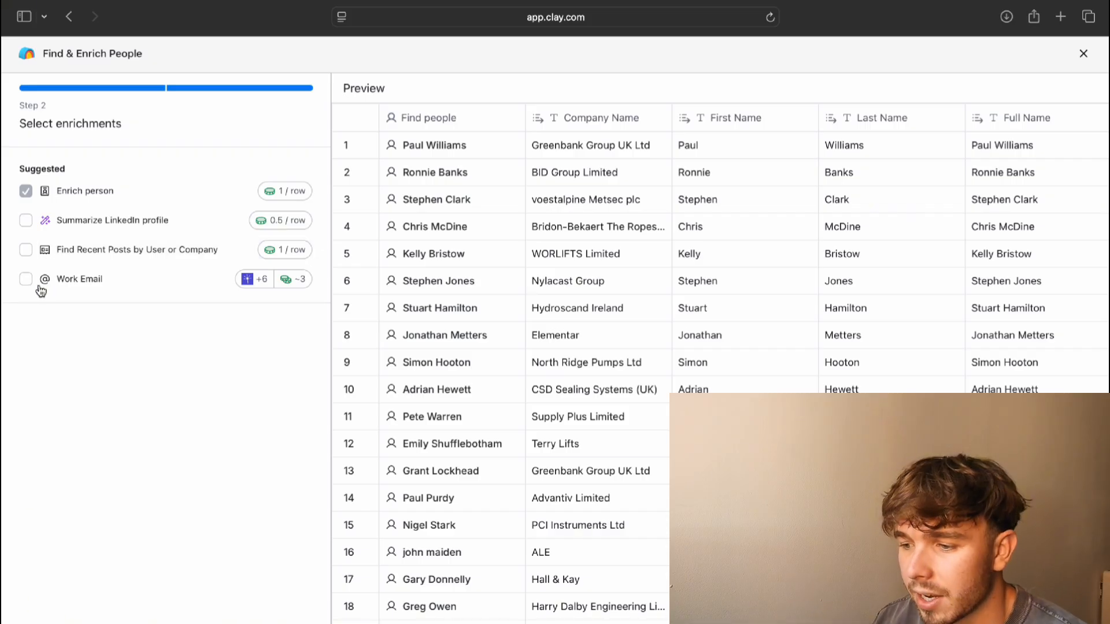
Scroll across the new Find people table holding the 20 imported people
scroll(659, 331, "right", 1)
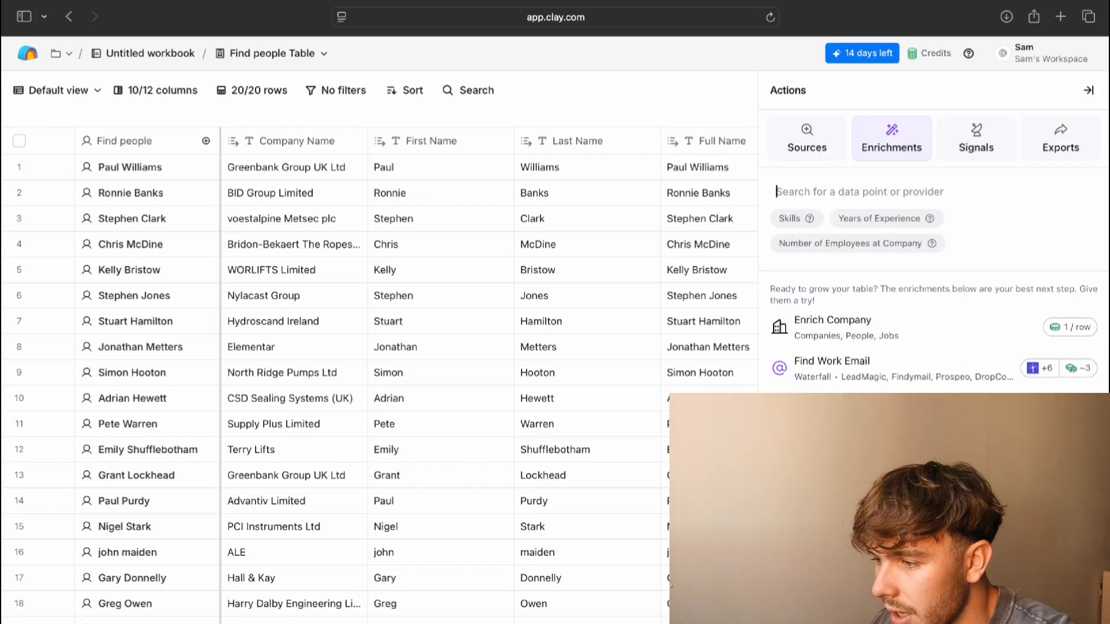
Browse the Sources, Signals, Exports and Enrichments tabs, then collapse the Actions panel
left_click(821, 141)
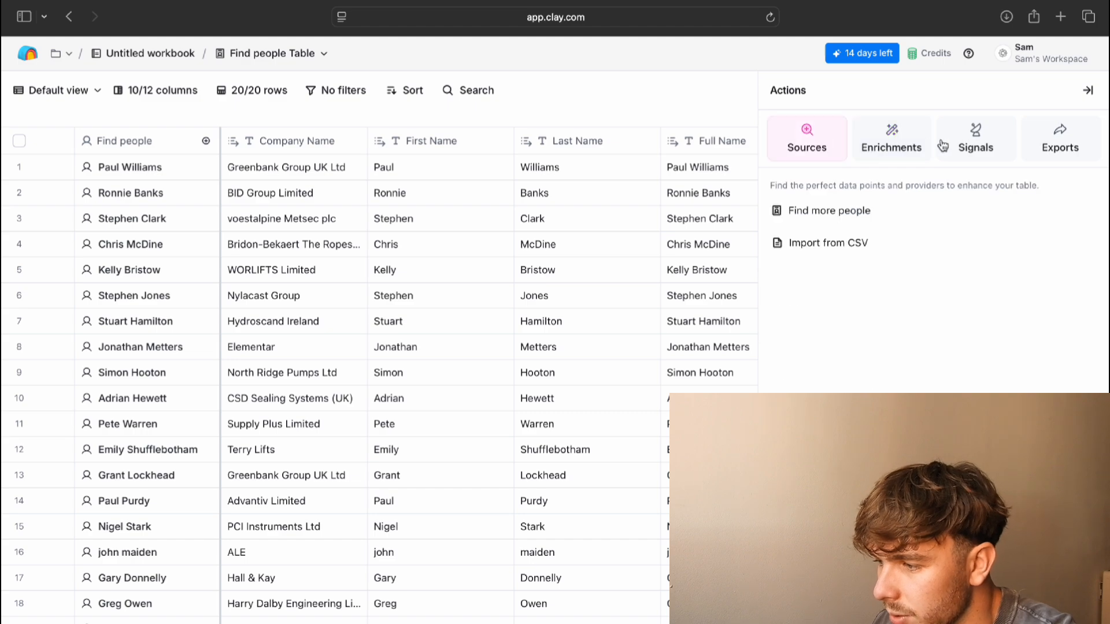
left_click(971, 145)
left_click(1068, 144)
left_click(873, 140)
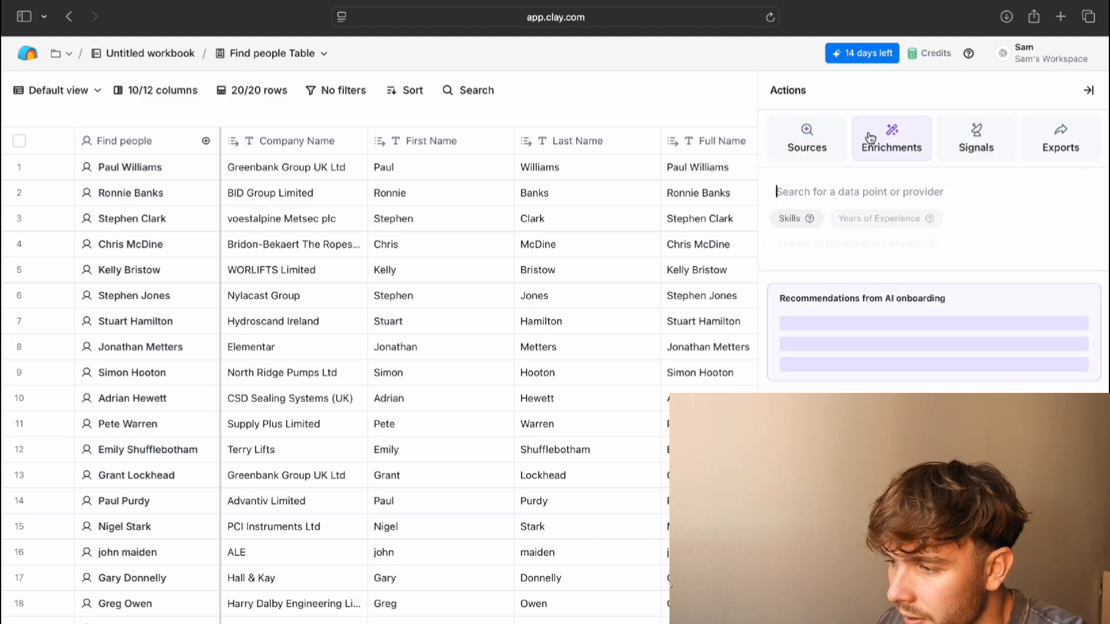
left_click(1089, 90)
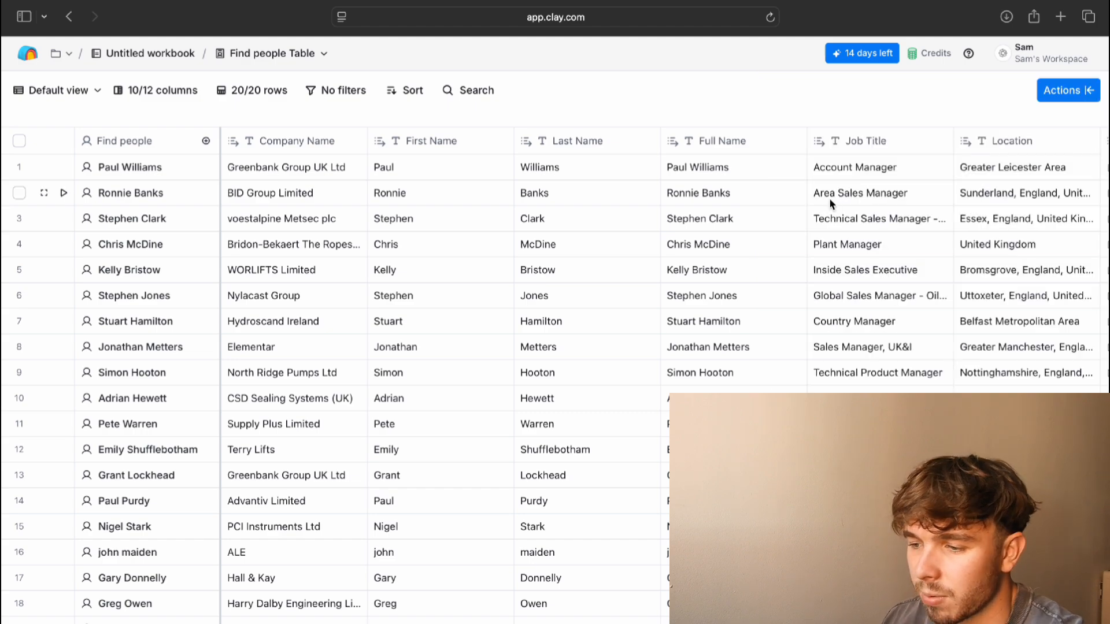